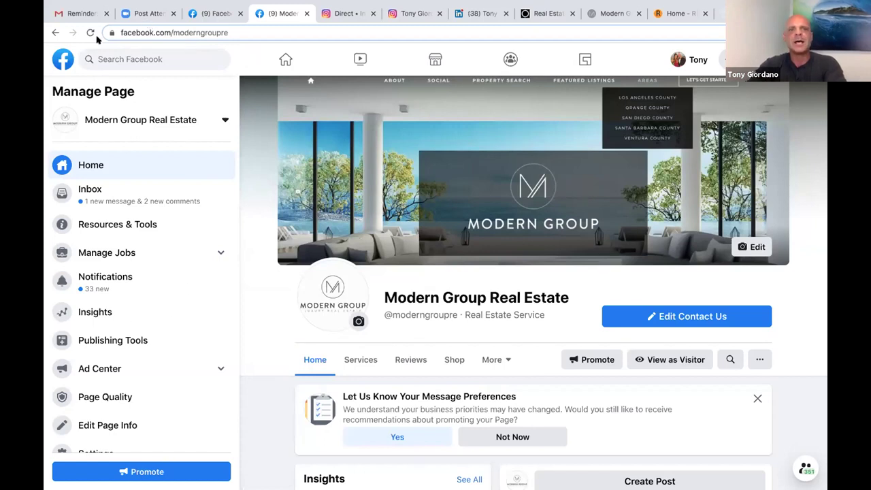
Reload the Modern Group Real Estate page, preview the Corona Del Mar listing video in the expanded player, and close the player
click(89, 33)
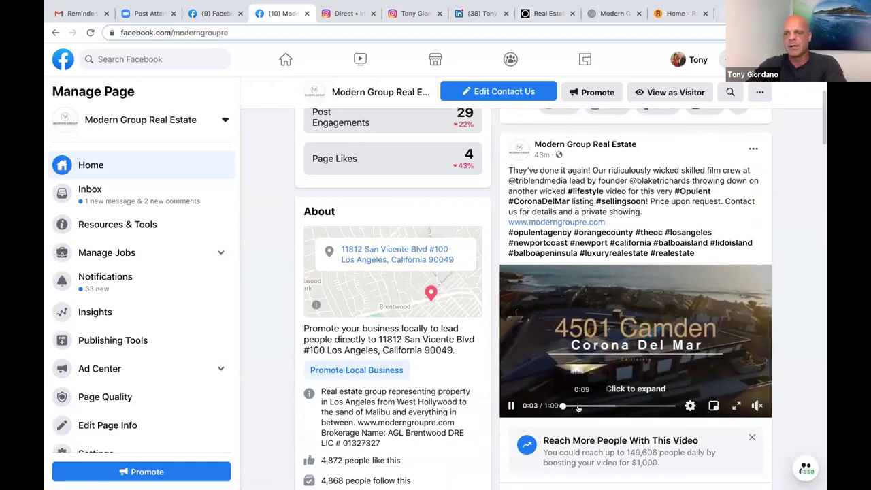
click(581, 406)
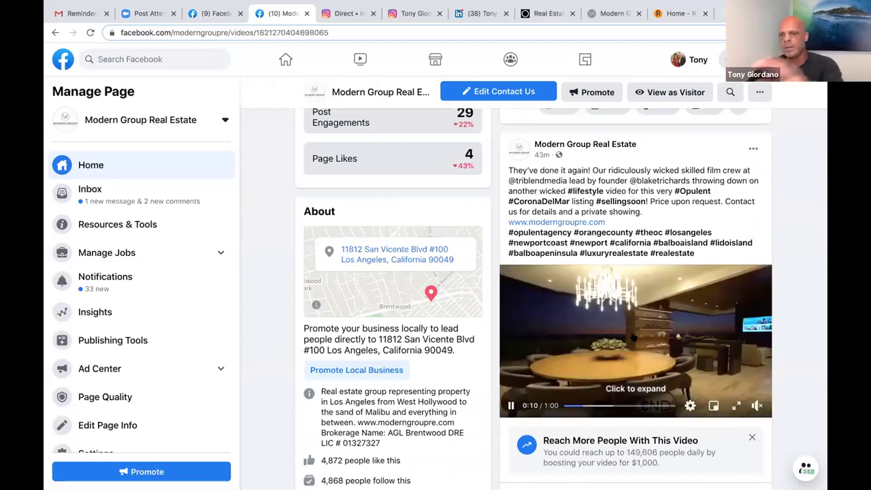
click(587, 373)
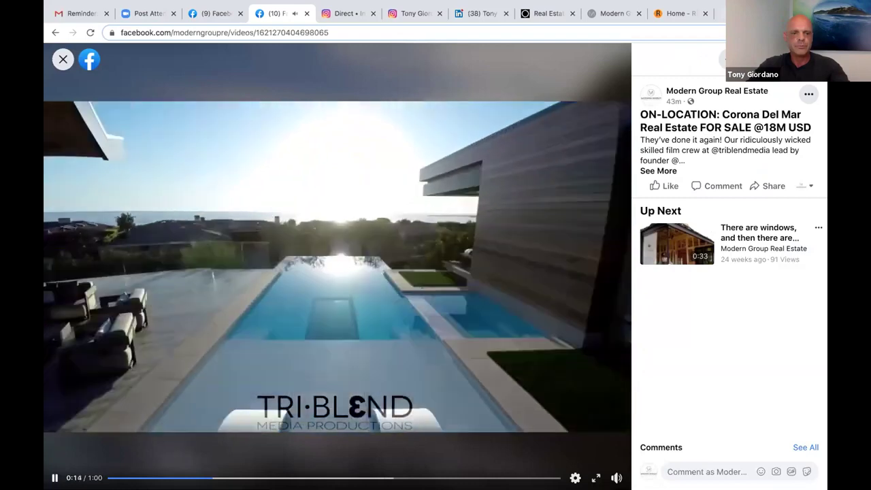
click(528, 73)
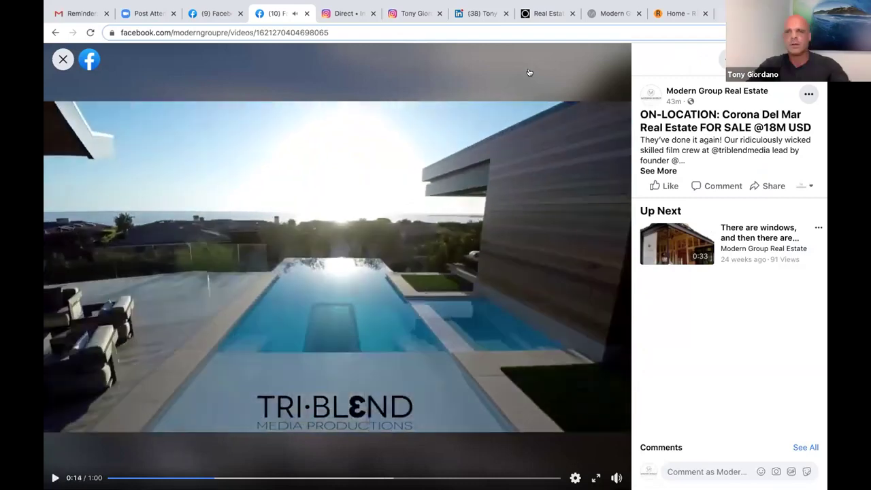
click(63, 59)
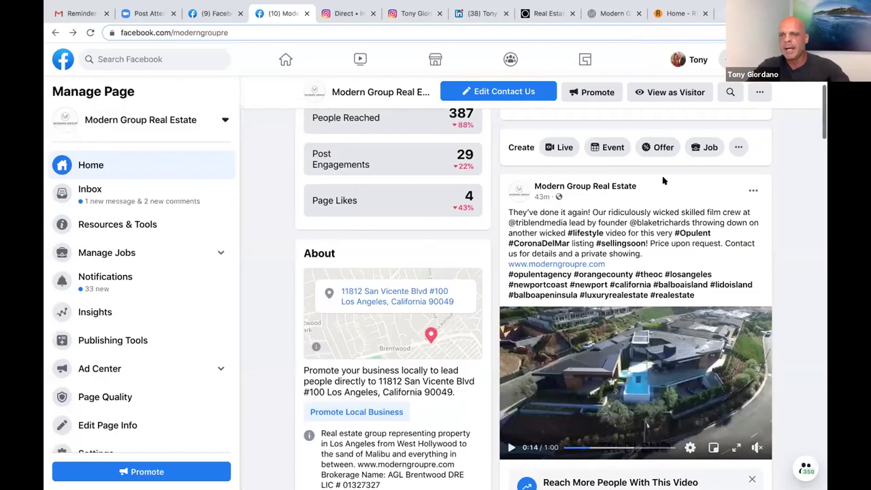
Open the boost settings for the Corona Del Mar video post and review the goal, button and audience options, keeping the form open
scroll(688, 245, down, 5)
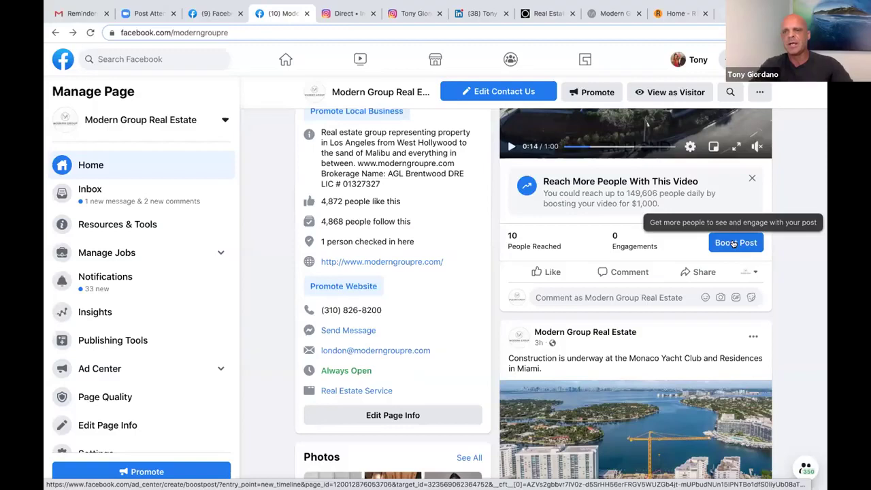
click(734, 244)
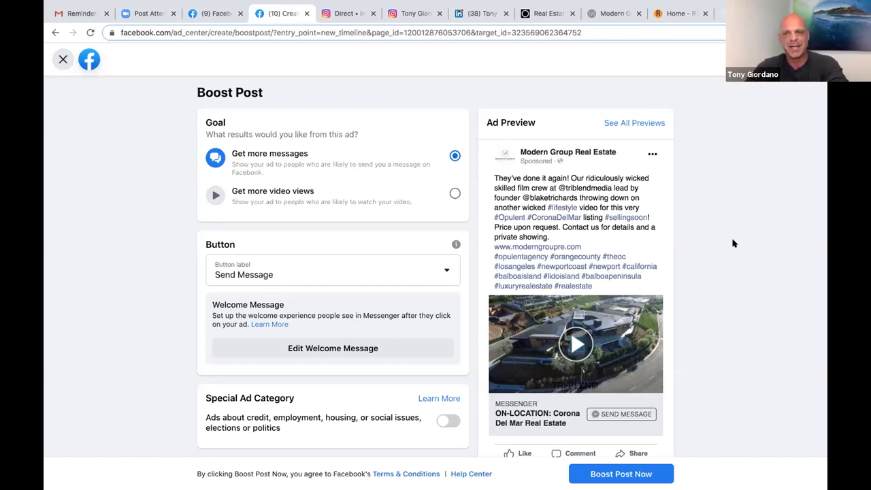
scroll(733, 243, down, 2)
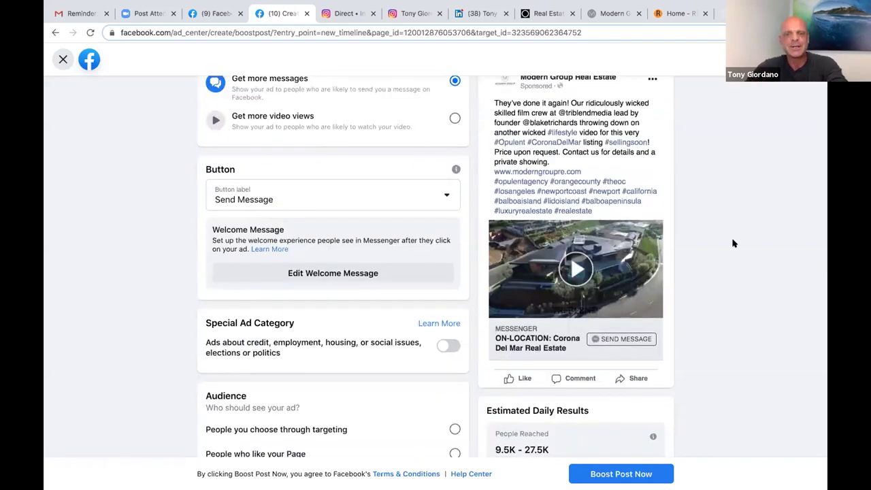
scroll(364, 252, down, 4)
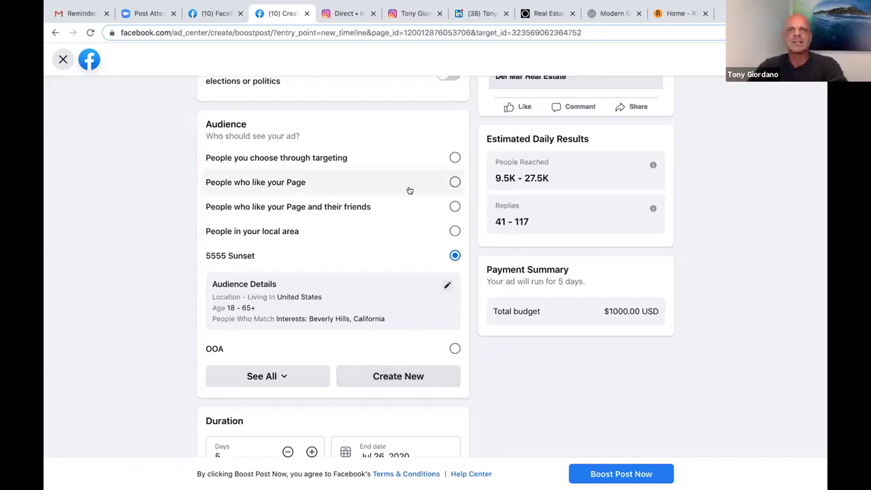
scroll(418, 164, up, 5)
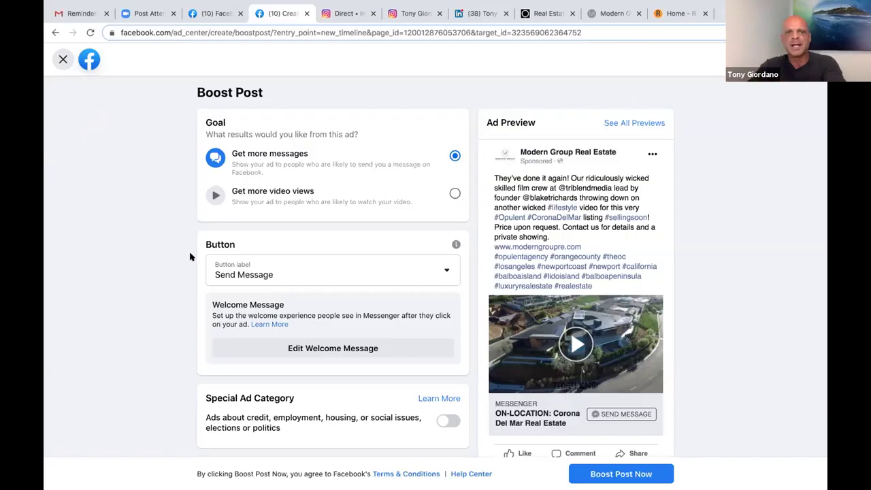
click(62, 62)
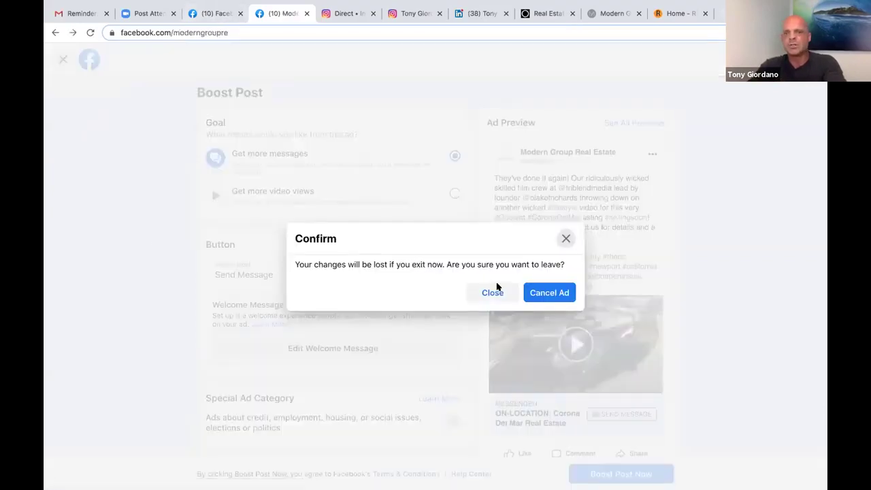
click(565, 238)
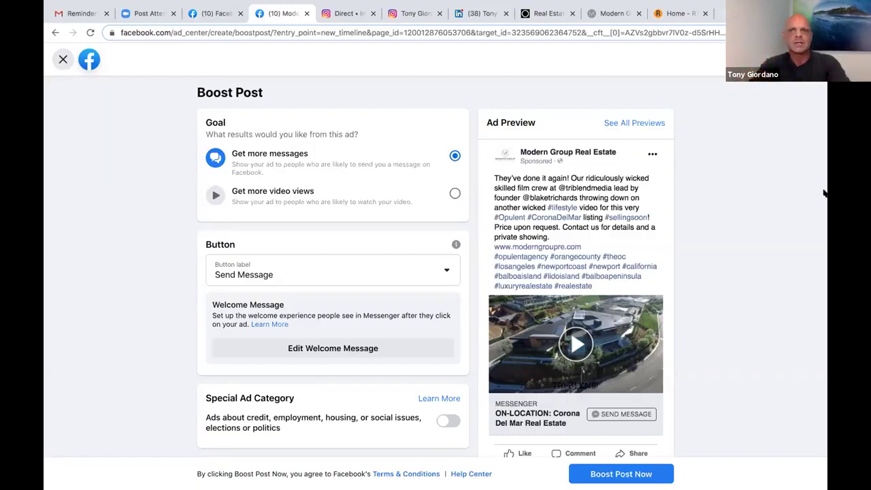
Open youtube.com in a new browser tab
key(ctrl+t)
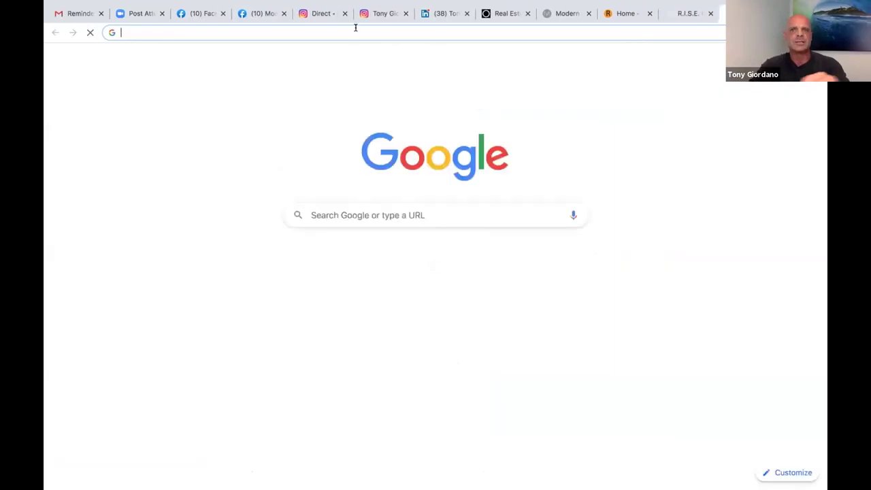
text(yputube.com)
key(Return)
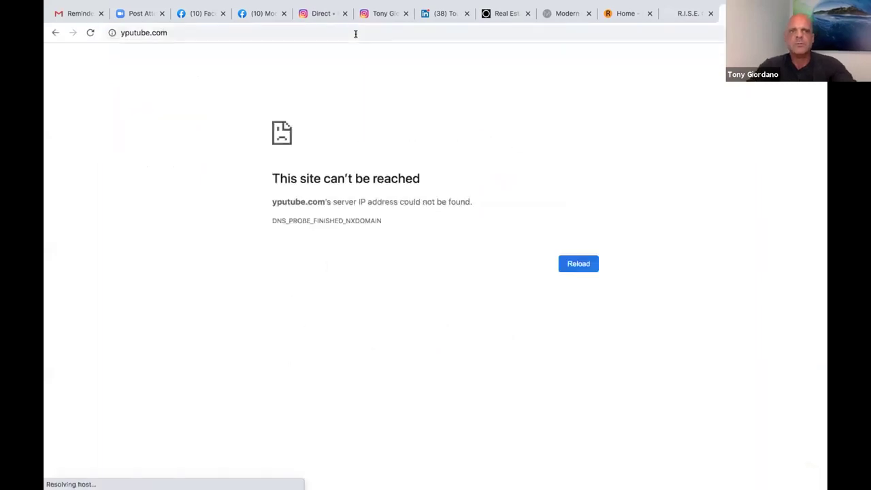
click(126, 32)
click(125, 33)
key(Delete)
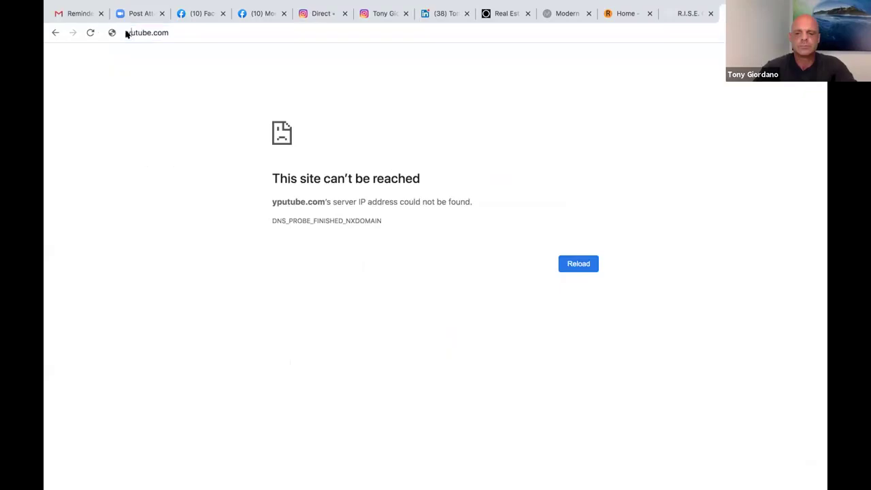
text(o)
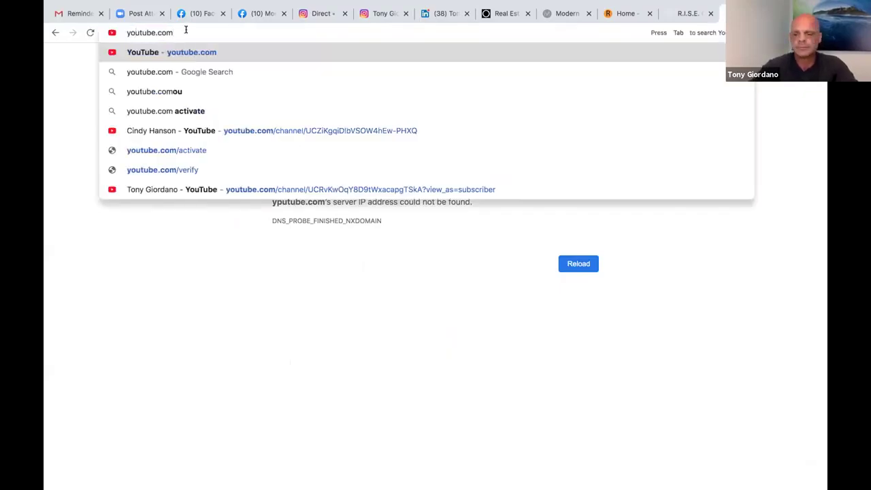
key(Return)
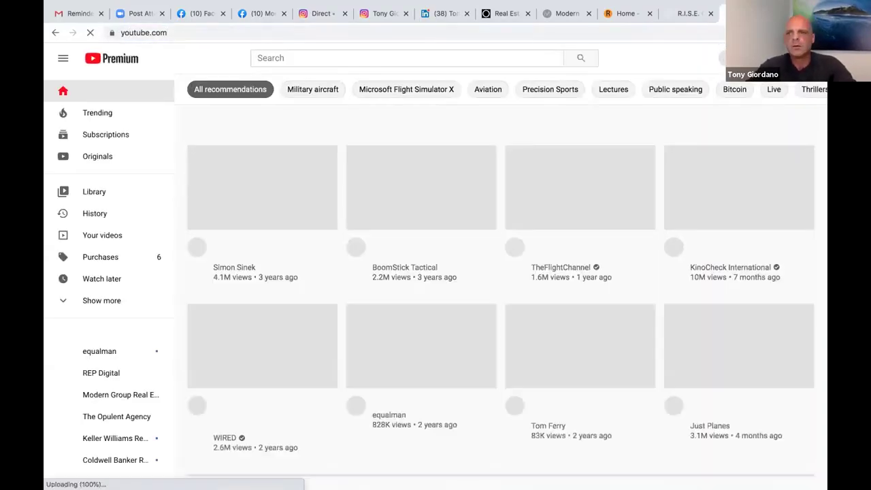
Open the signed-in account's own YouTube channel and browse its uploads as far as the on-location real estate videos
click(804, 58)
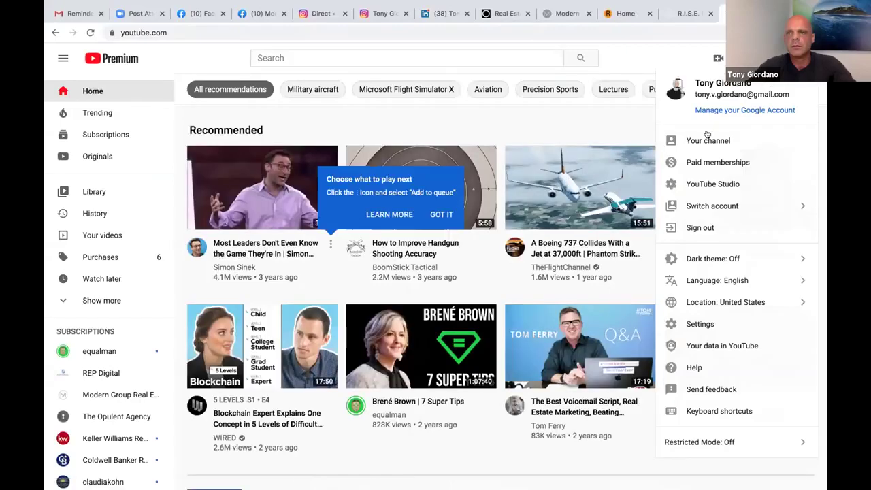
click(709, 139)
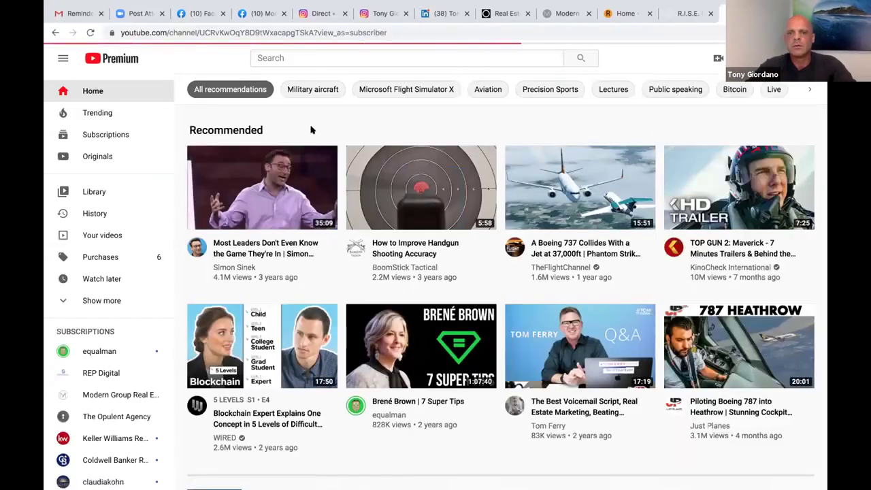
scroll(648, 228, down, 3)
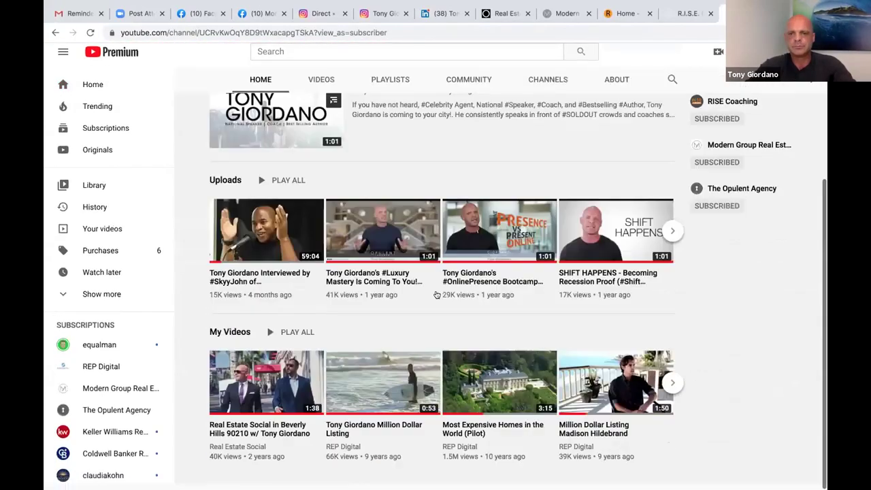
click(672, 237)
click(673, 237)
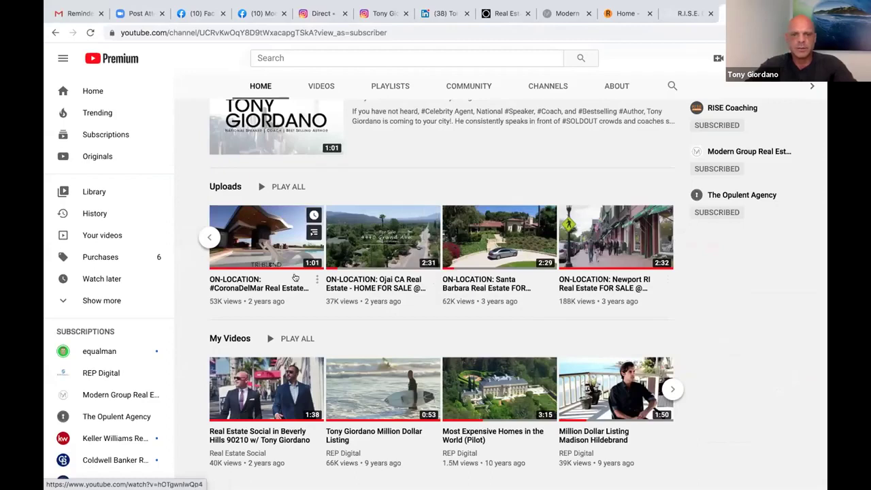
Show the channel's full video list and examine the view counts of the on-location listing videos, including Corona Del Mar
scroll(295, 278, up, 2)
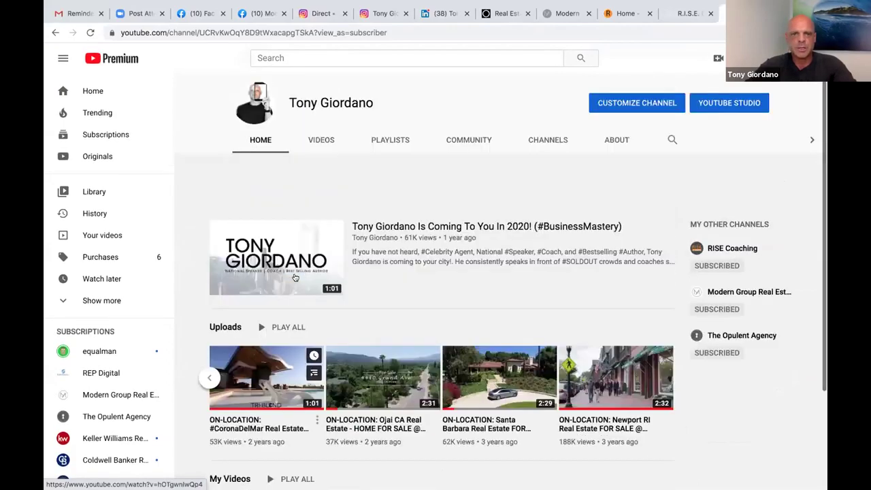
scroll(295, 278, up, 2)
click(318, 246)
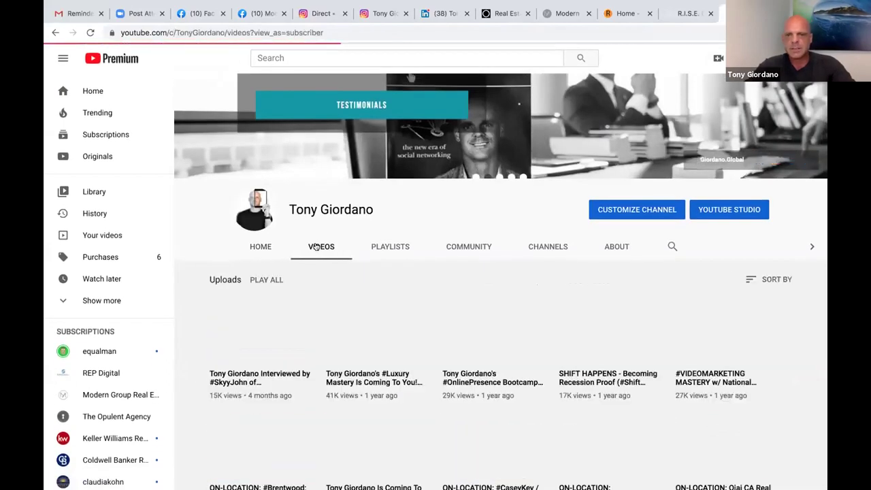
scroll(315, 247, down, 5)
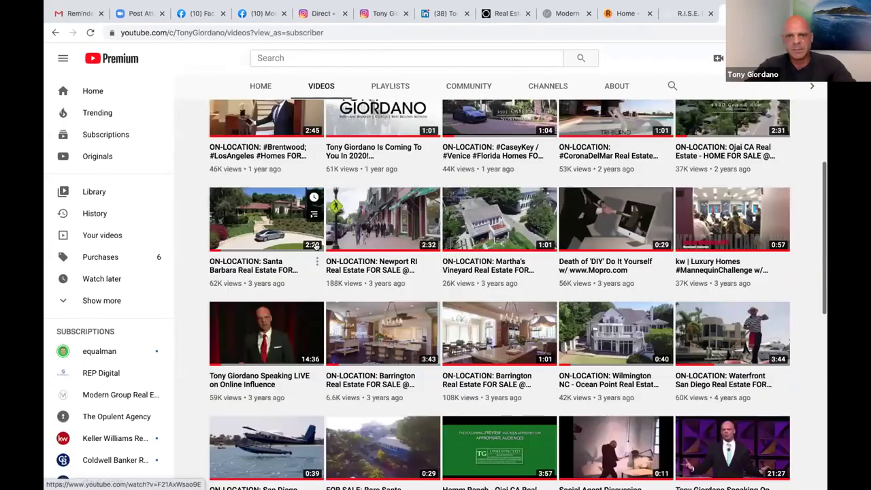
scroll(315, 246, up, 1)
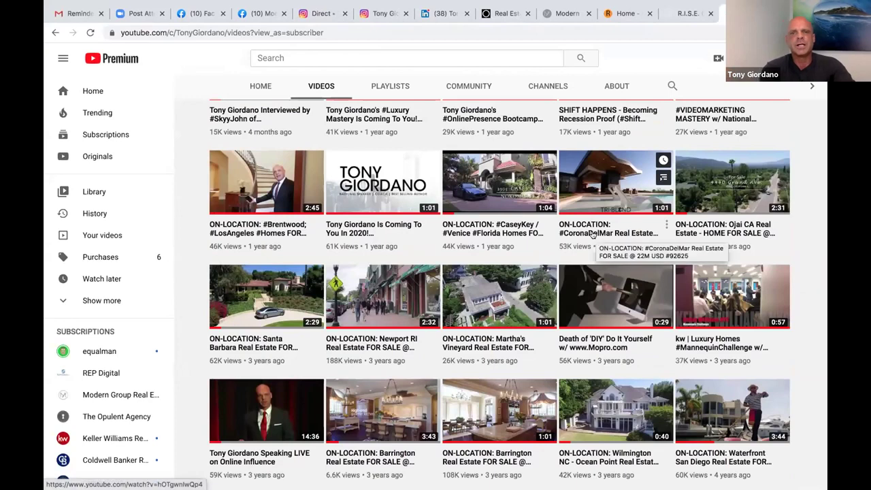
scroll(593, 234, down, 2)
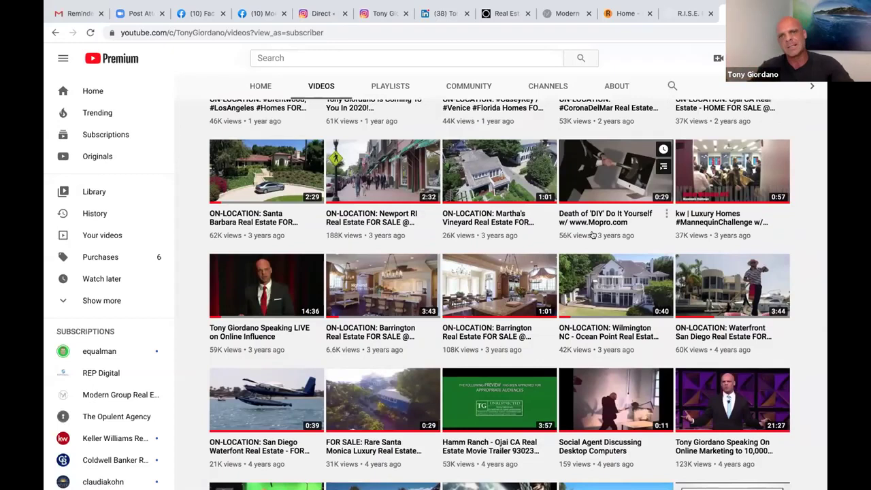
scroll(592, 235, up, 2)
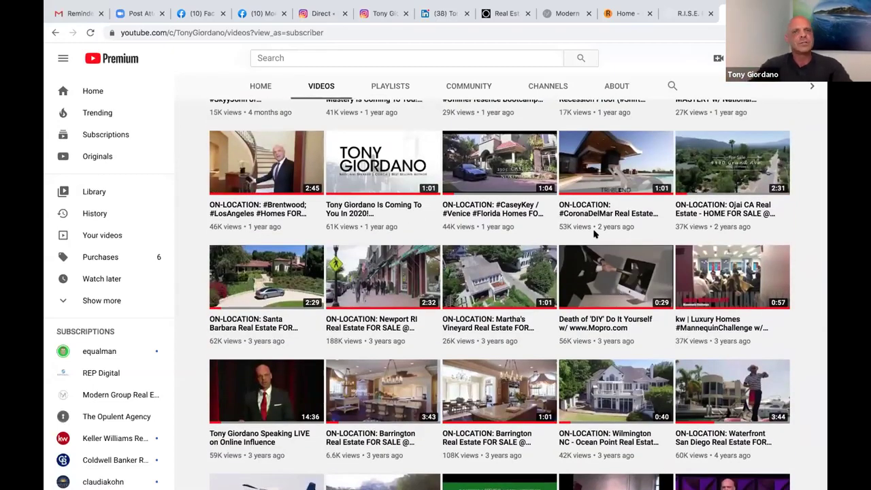
scroll(594, 233, up, 5)
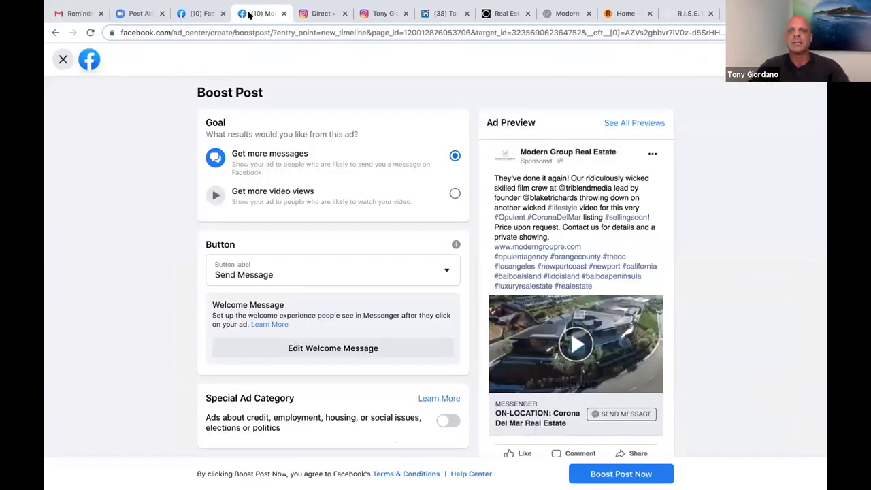